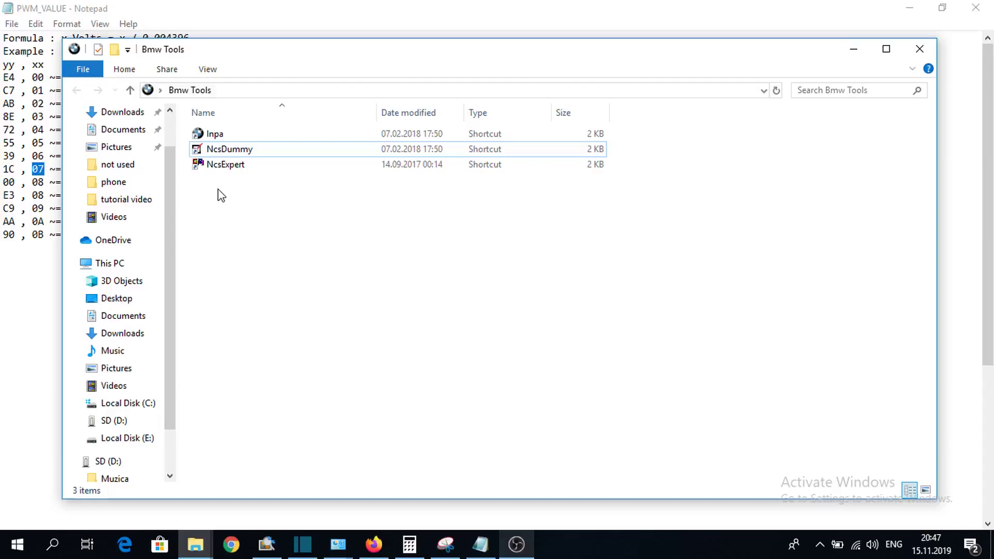
- Launch NCS Dummy from the NcsDummy shortcut in the Bmw Tools folder
click(238, 153)
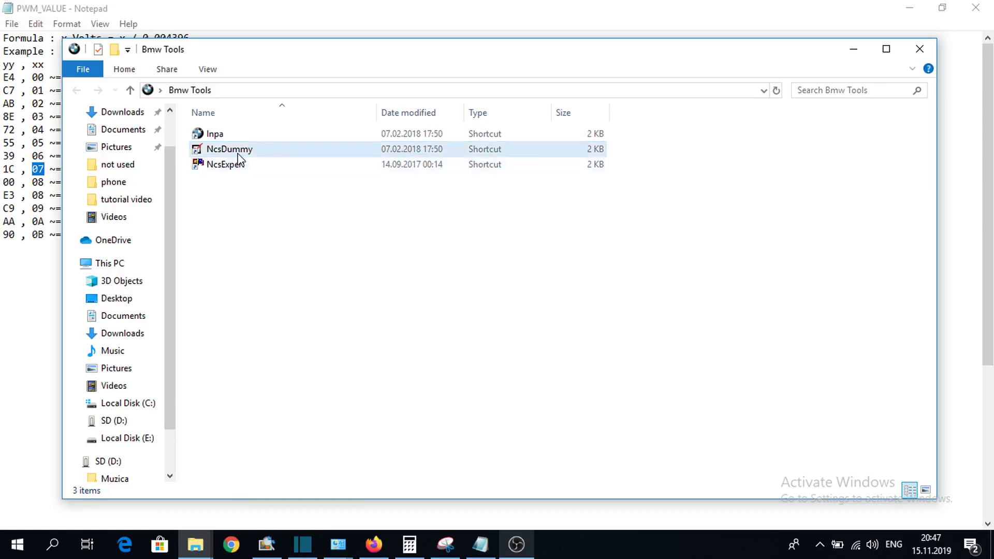
double_click(238, 154)
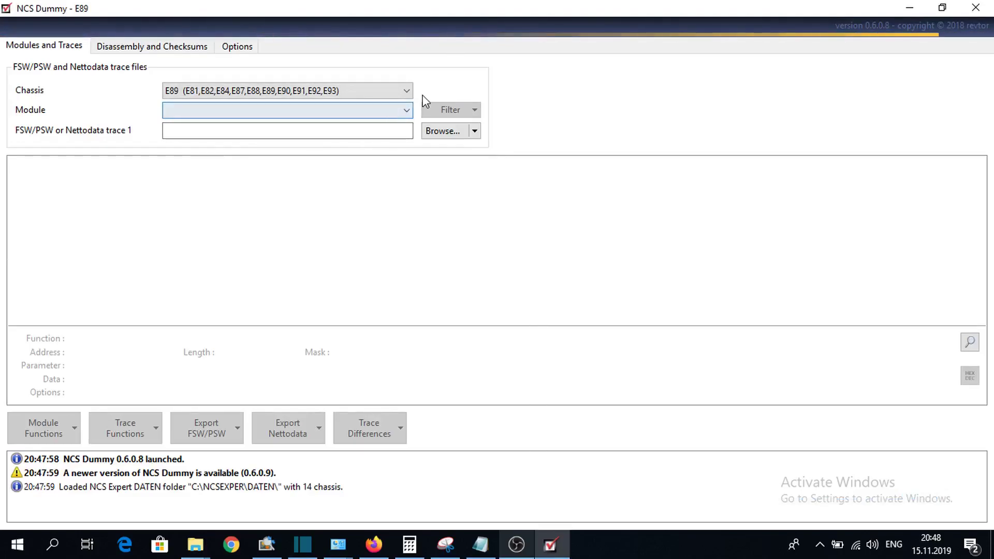
- Pick FRMFA.C10 from the E89 Module list to load its coding functions
click(400, 112)
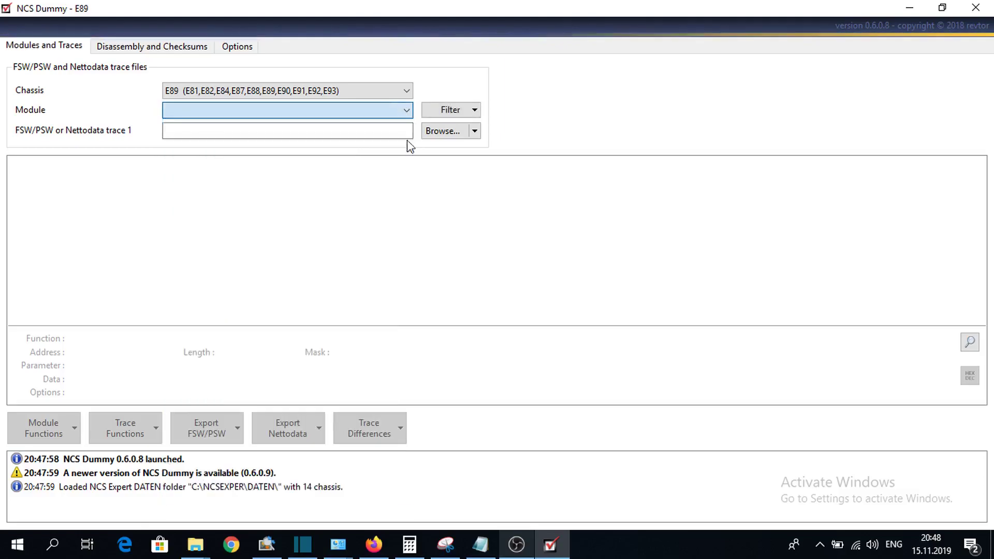
click(403, 110)
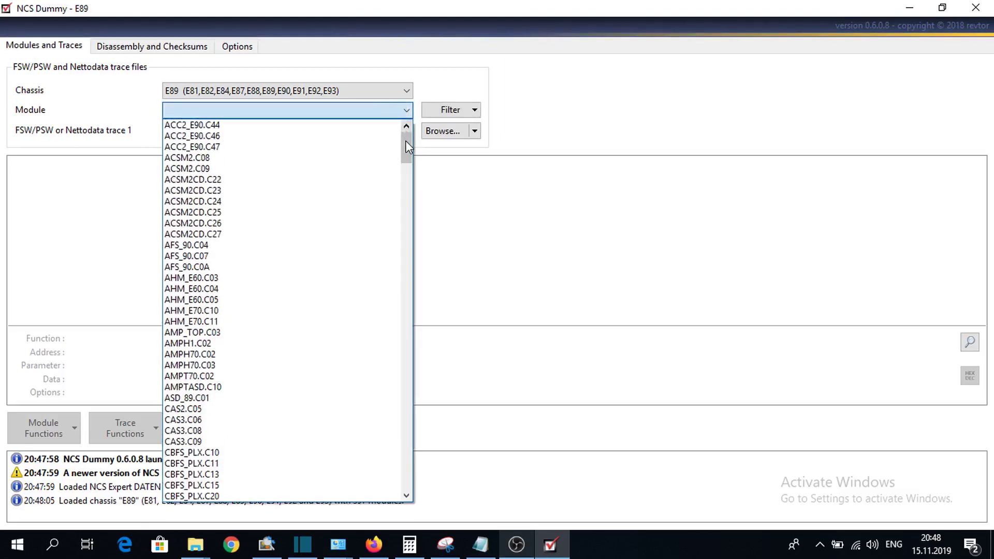
drag(405, 140, 409, 317)
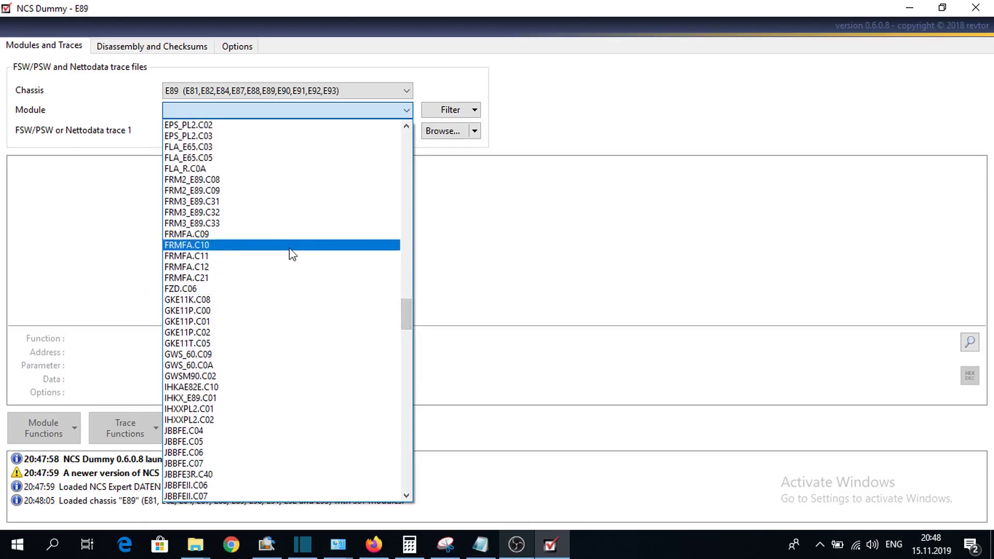
click(230, 246)
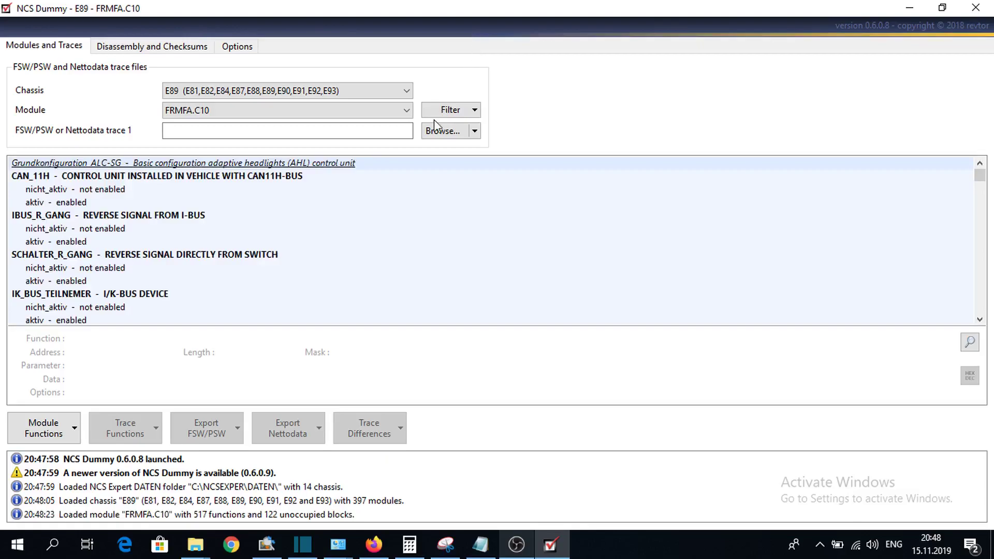
- Search the module for 'sidemarke' to locate the PWM_SIDEMARKER_BLK_V function
key(ctrl+f)
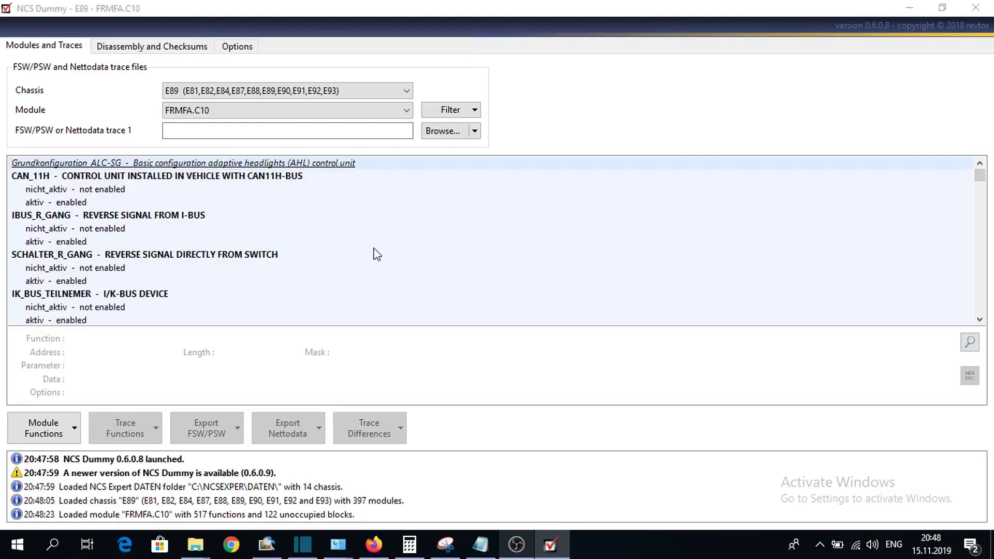
text(sidemarke)
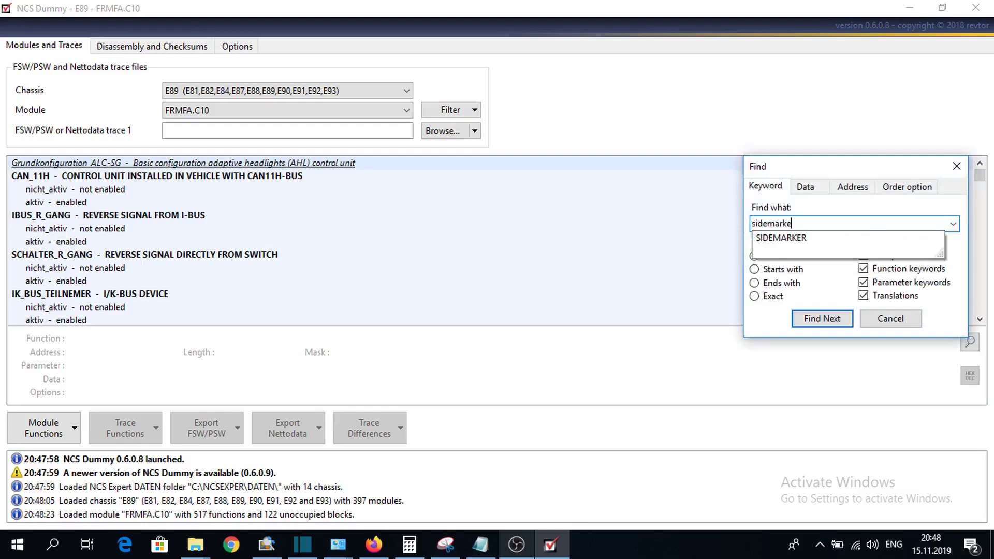
key(Down)
key(Return)
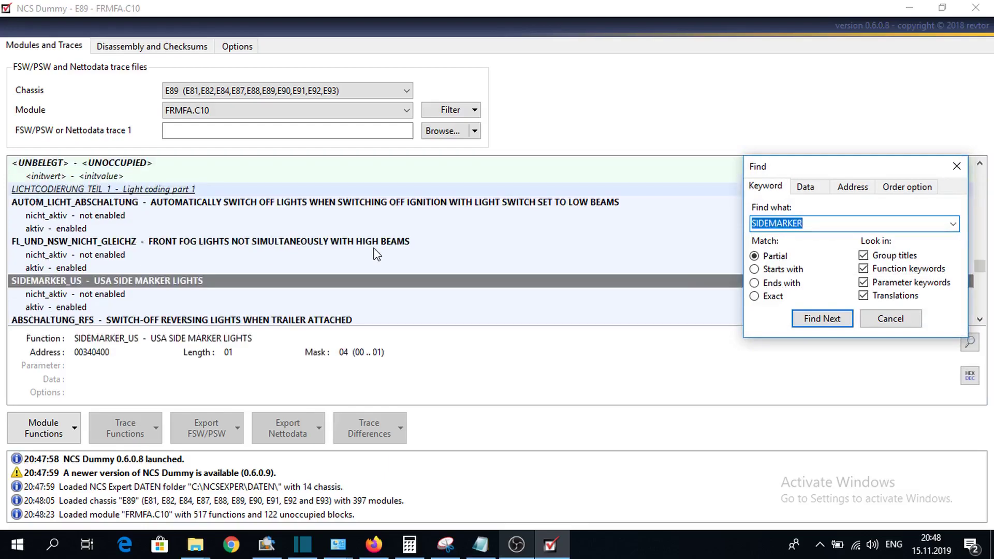
key(Return)
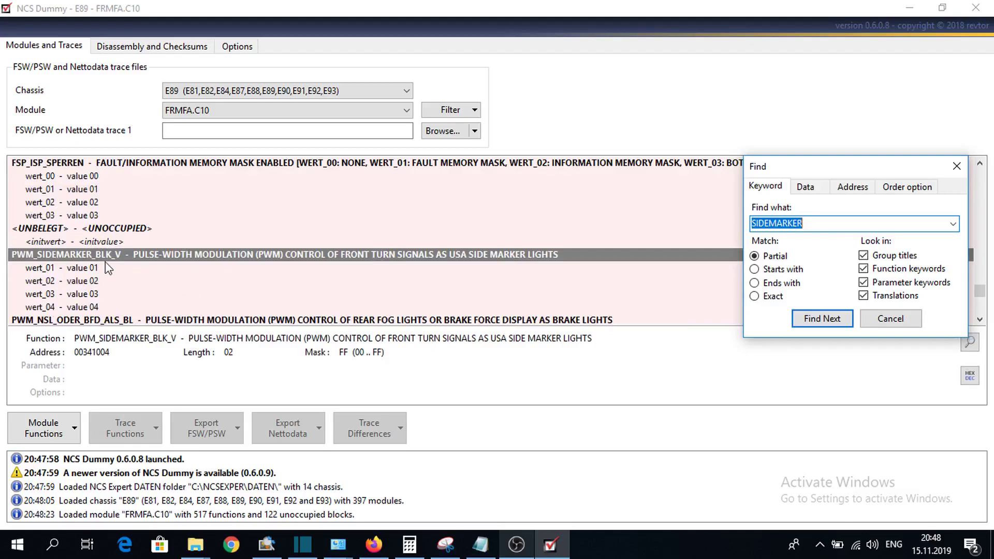
click(888, 318)
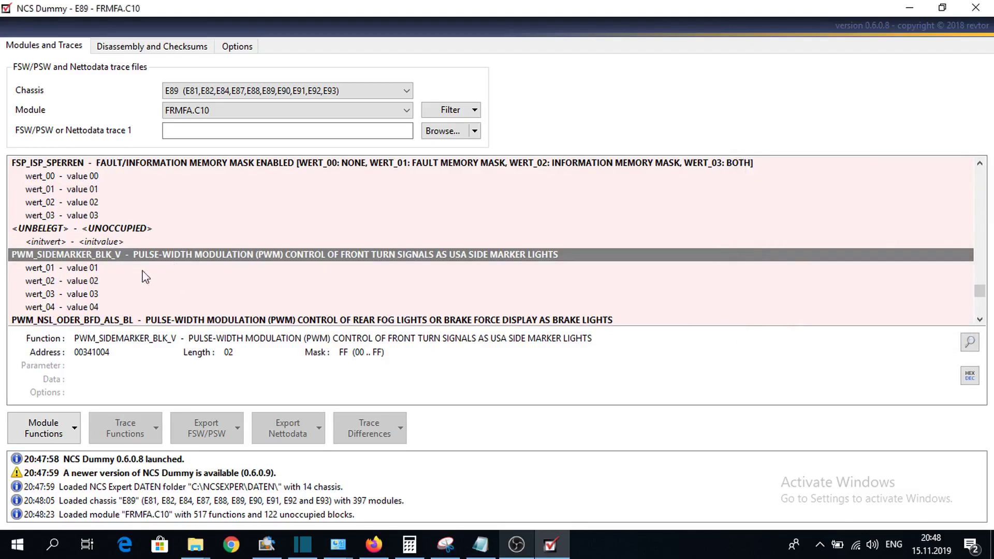
- Inspect the data of values wert_01 through wert_04, including wert_02's 9,2 V
click(112, 269)
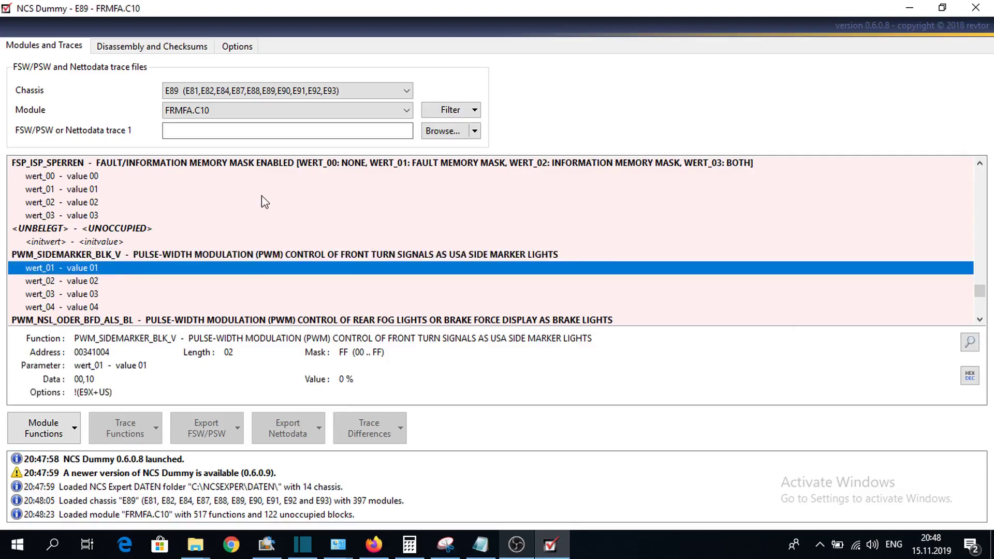
key(Down)
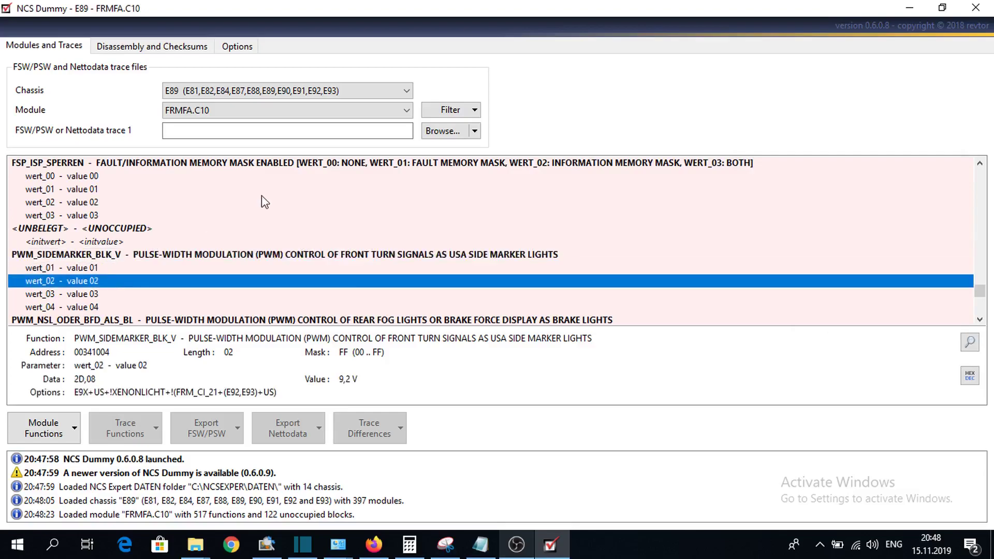
click(336, 382)
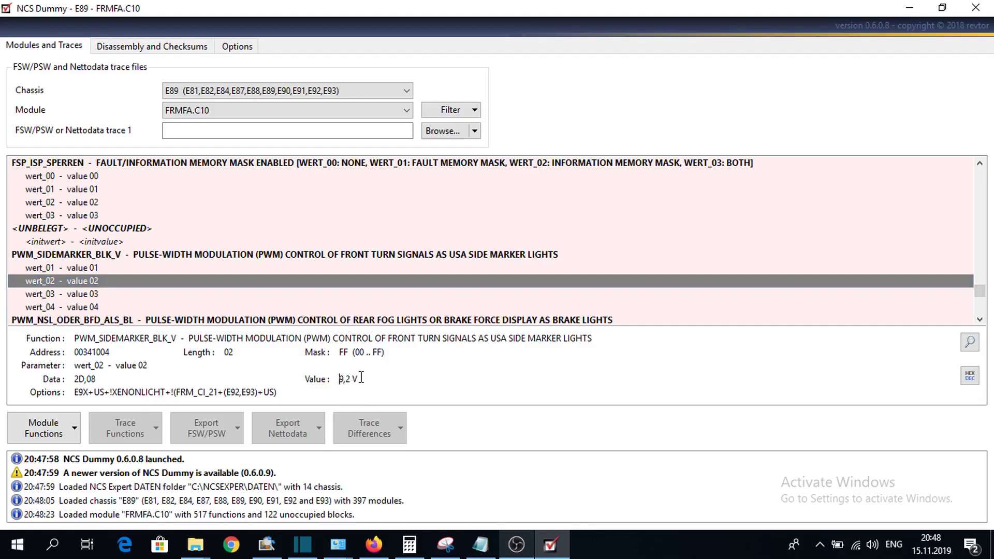
click(113, 293)
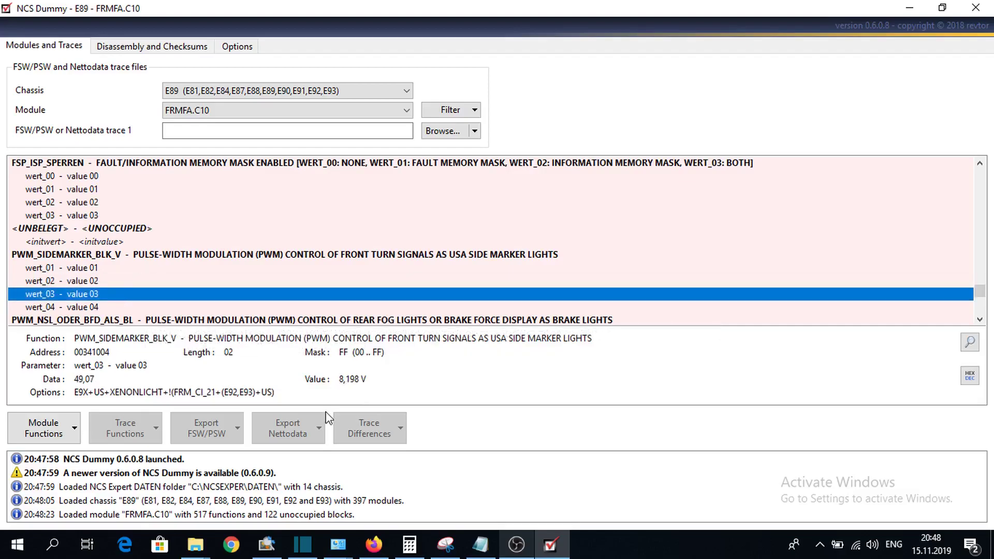
click(101, 306)
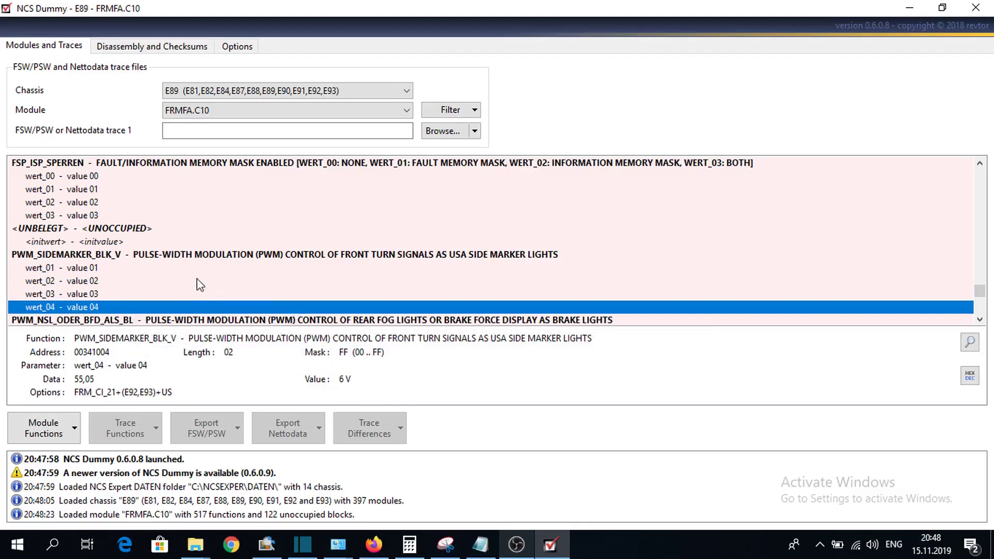
click(158, 254)
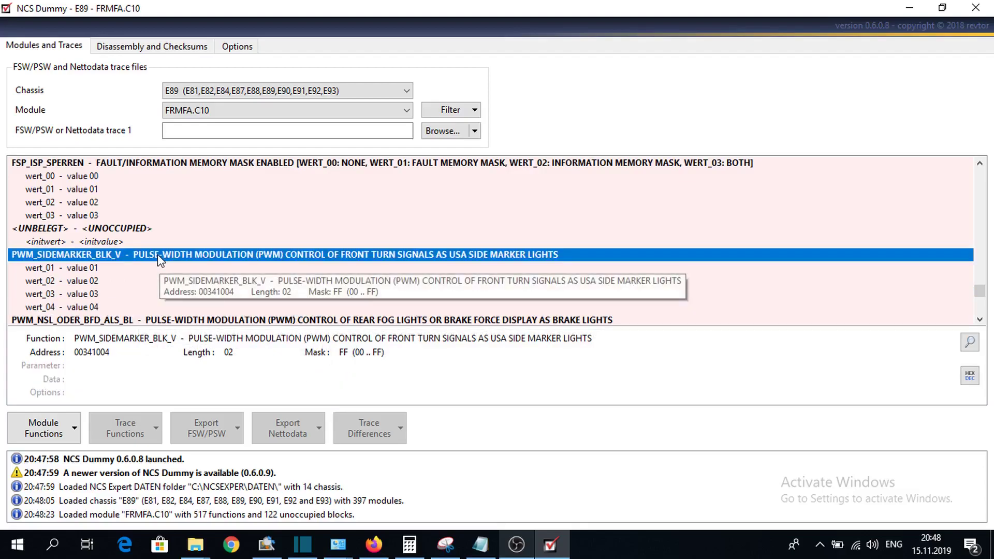
- Add a parameter named 8_volts_value under PWM_SIDEMARKER_BLK_V and bring up the PWM_VALUE notes
right_click(160, 259)
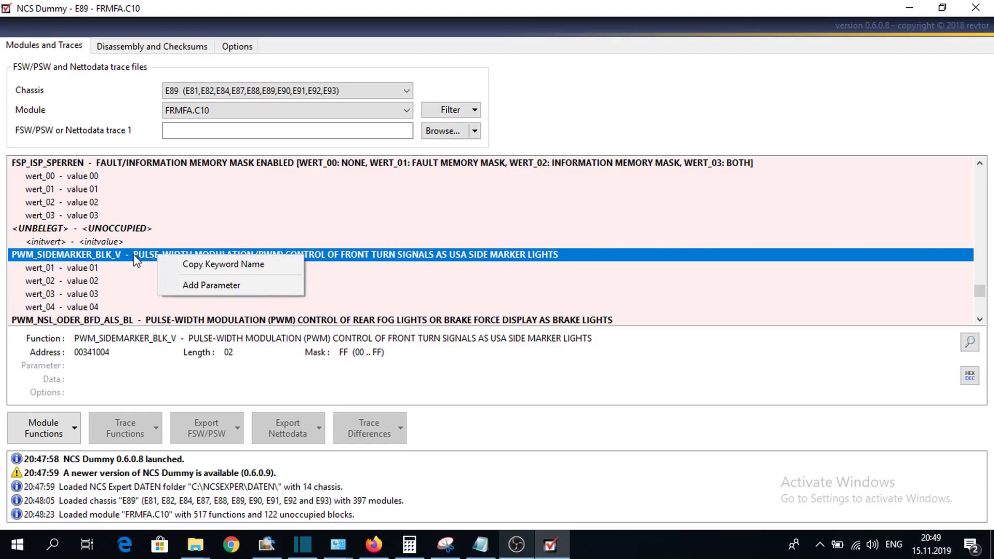
click(204, 284)
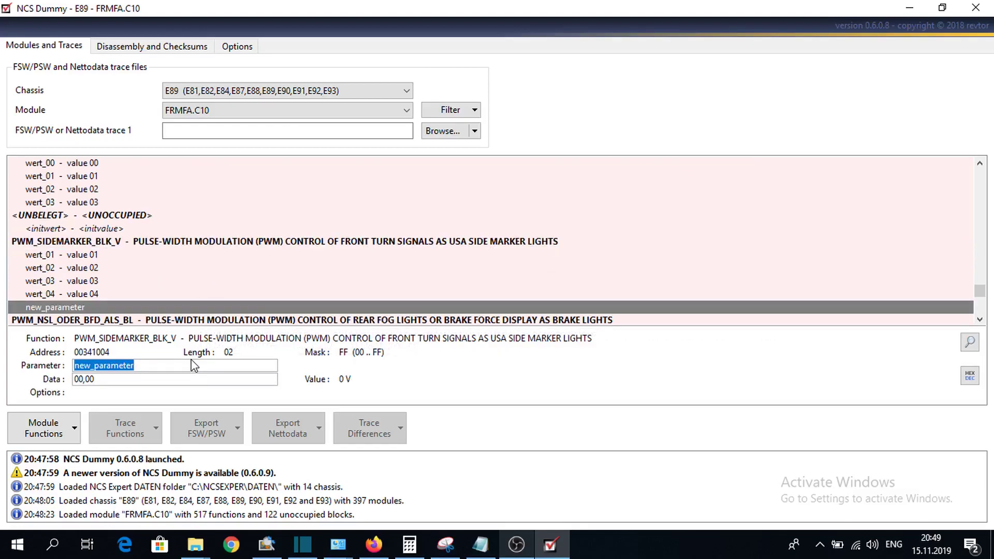
text(8_)
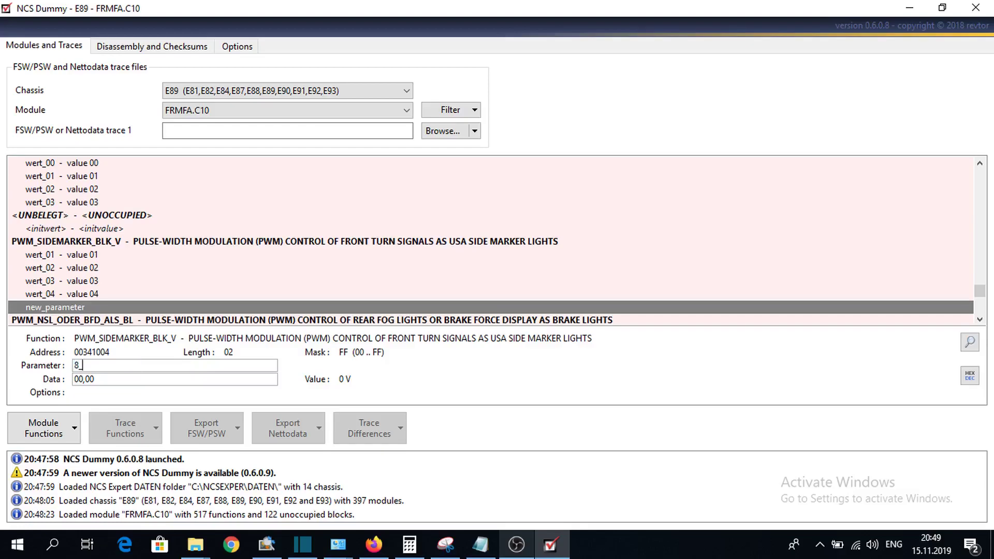
text(volts_value)
click(113, 379)
click(113, 380)
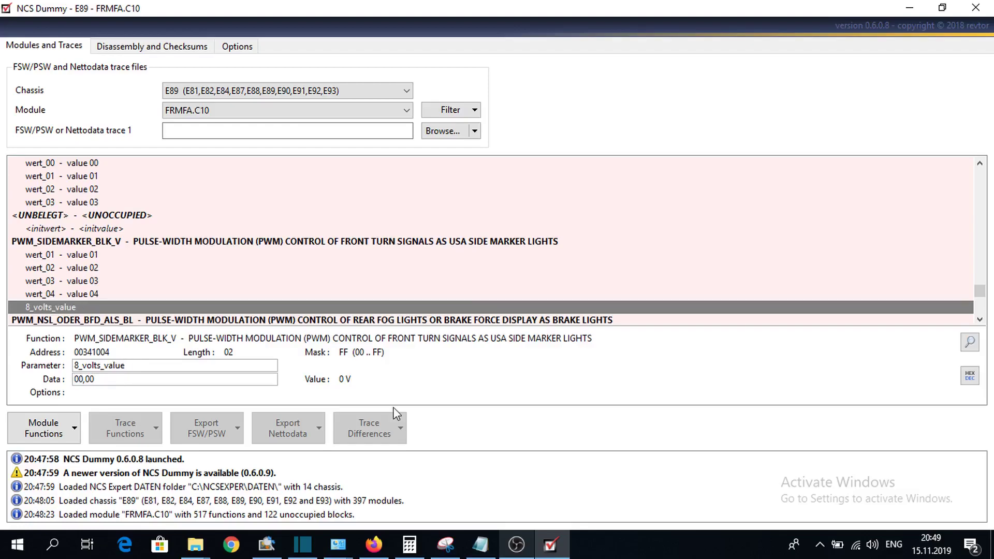
click(480, 544)
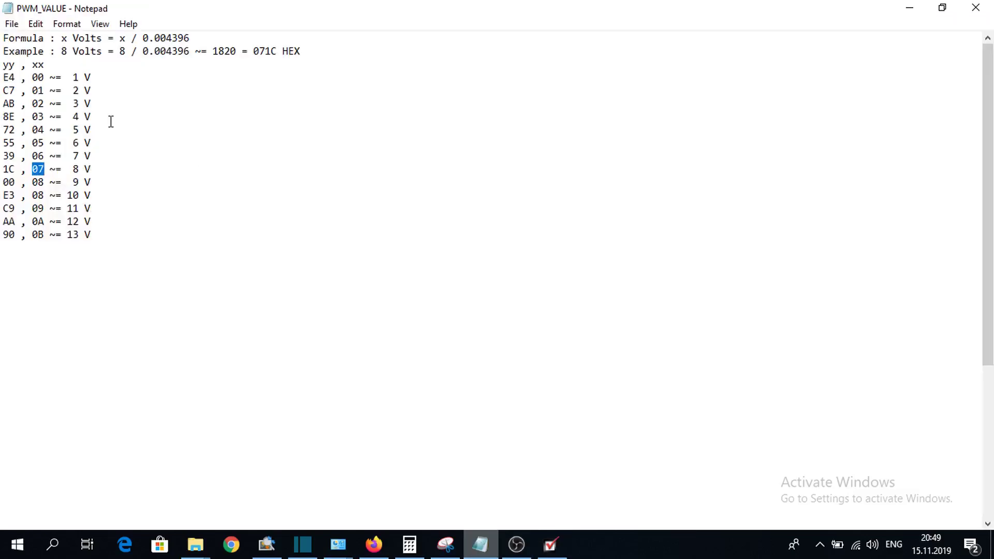
drag(92, 169, 2, 169)
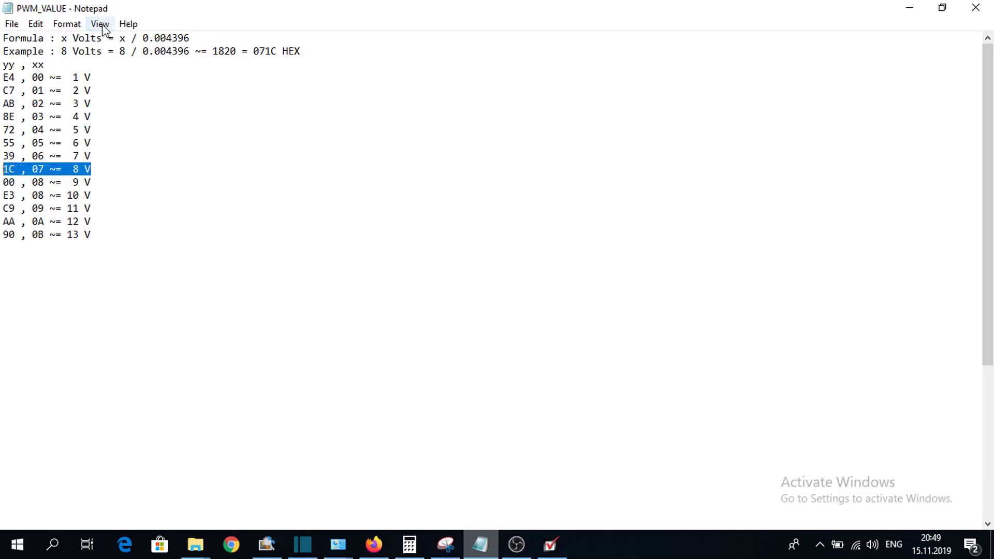
drag(198, 40, 61, 50)
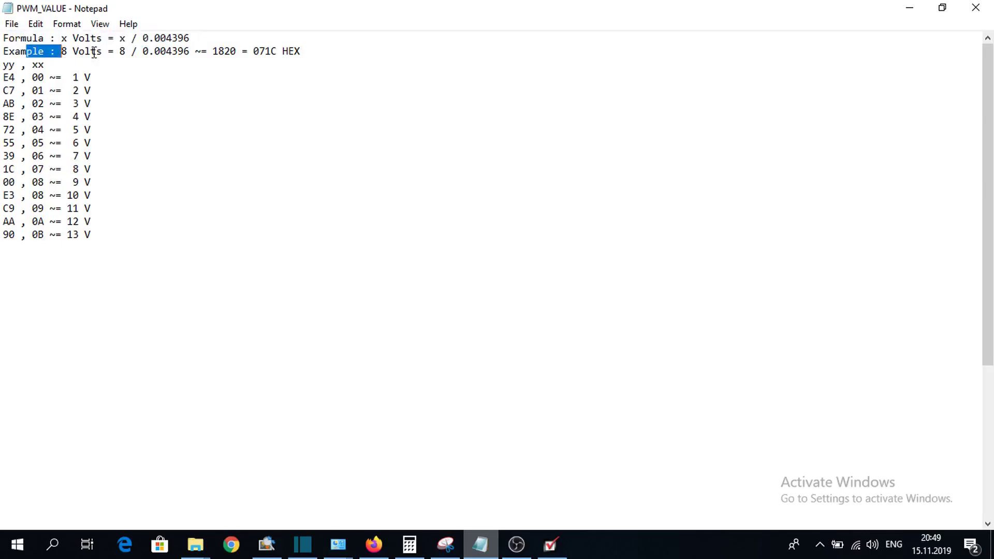
click(119, 227)
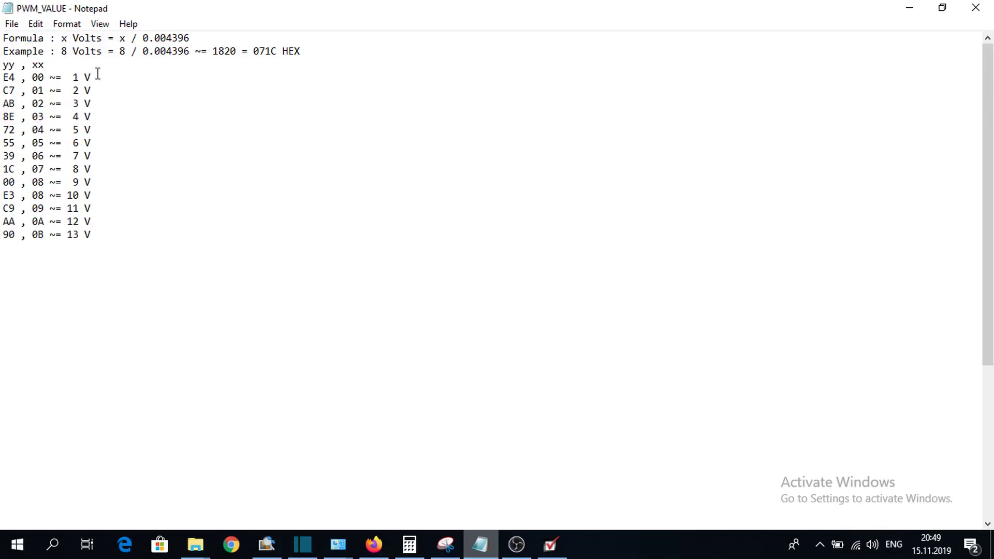
double_click(226, 50)
double_click(276, 52)
click(8, 168)
double_click(8, 169)
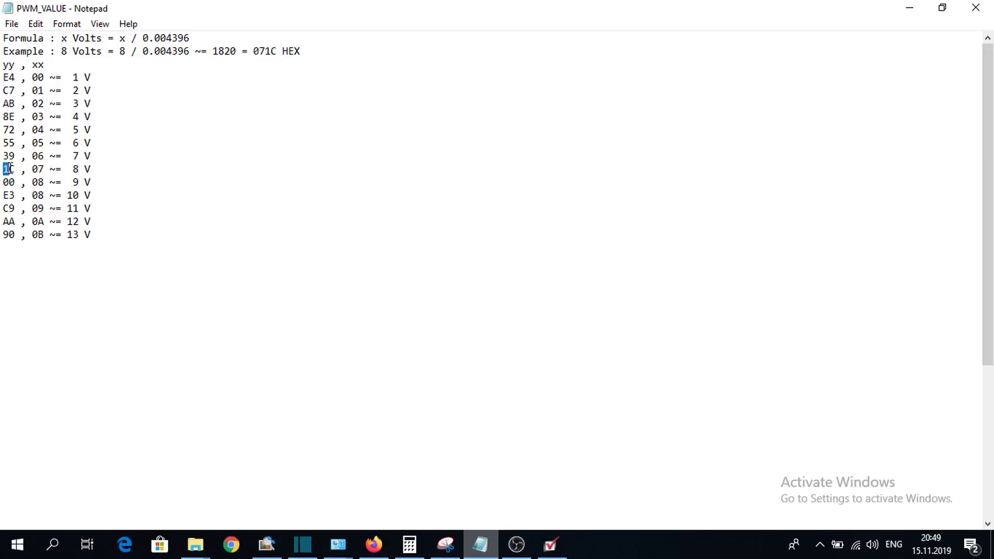
double_click(36, 168)
click(270, 51)
drag(270, 51, 264, 56)
- Replace the 8_volts_value data 00,00 with 1C,07, which reads as 8 V
click(550, 544)
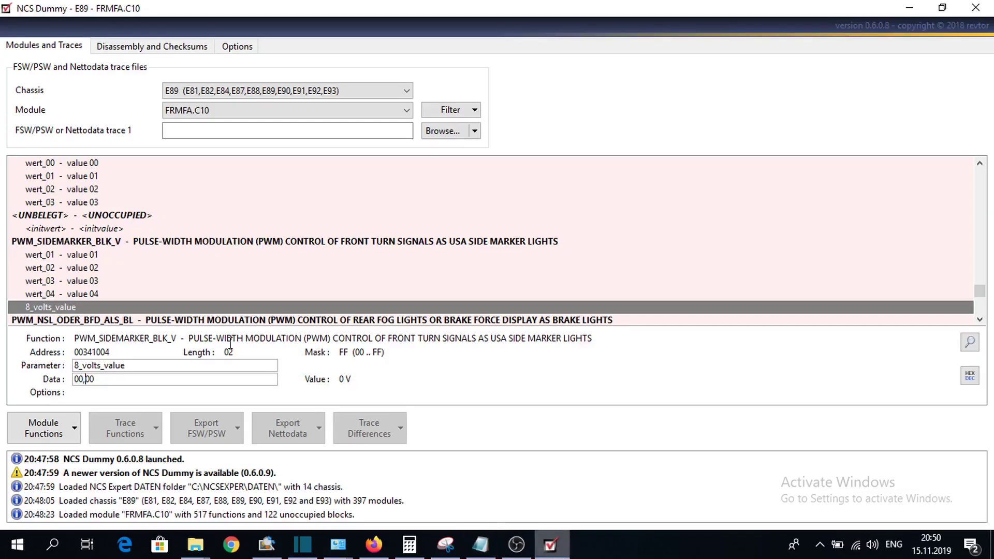
drag(74, 378, 86, 379)
text(1C)
key(BackSpace)
text(7)
drag(350, 381, 320, 377)
- Update module FRMFA.C10 with the new parameter via Module Functions and confirm
click(116, 291)
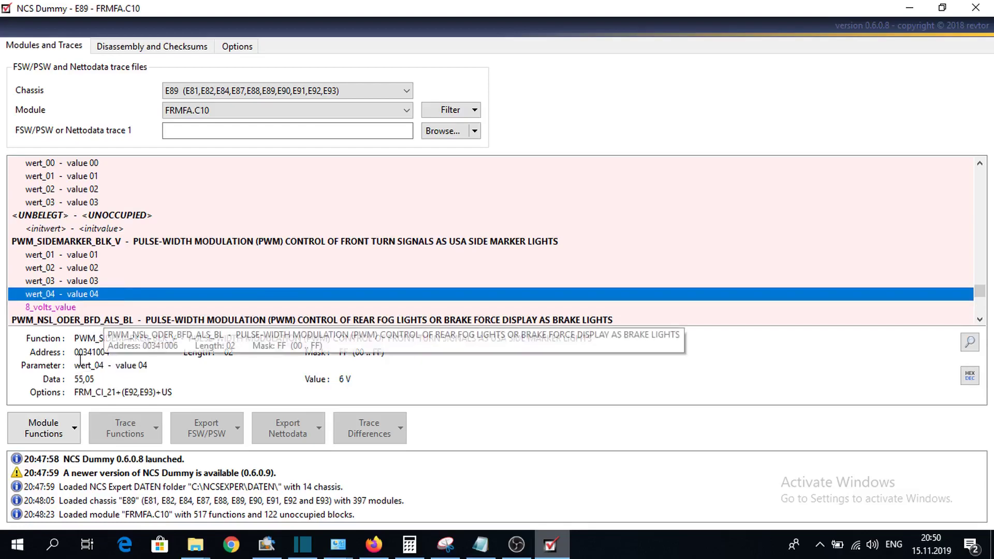
click(73, 439)
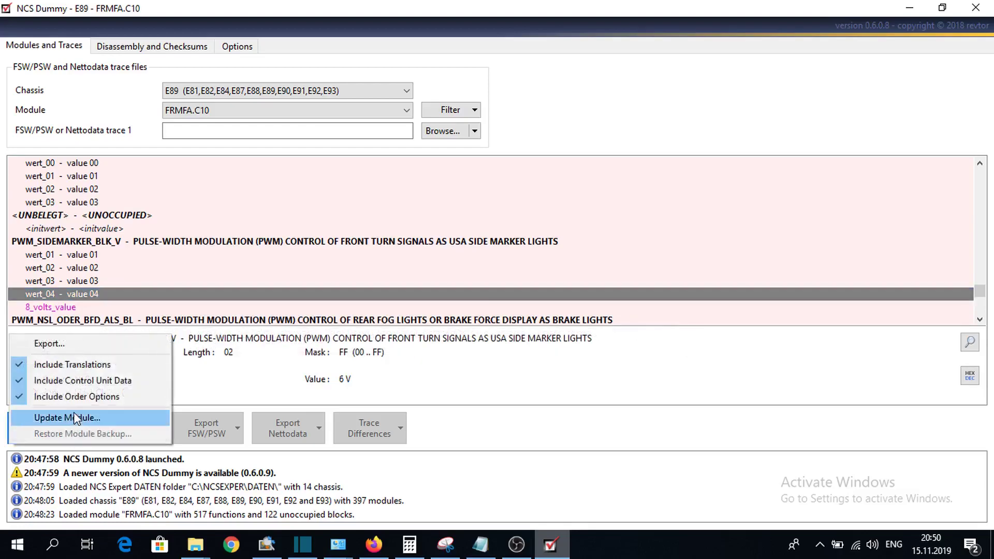
click(76, 418)
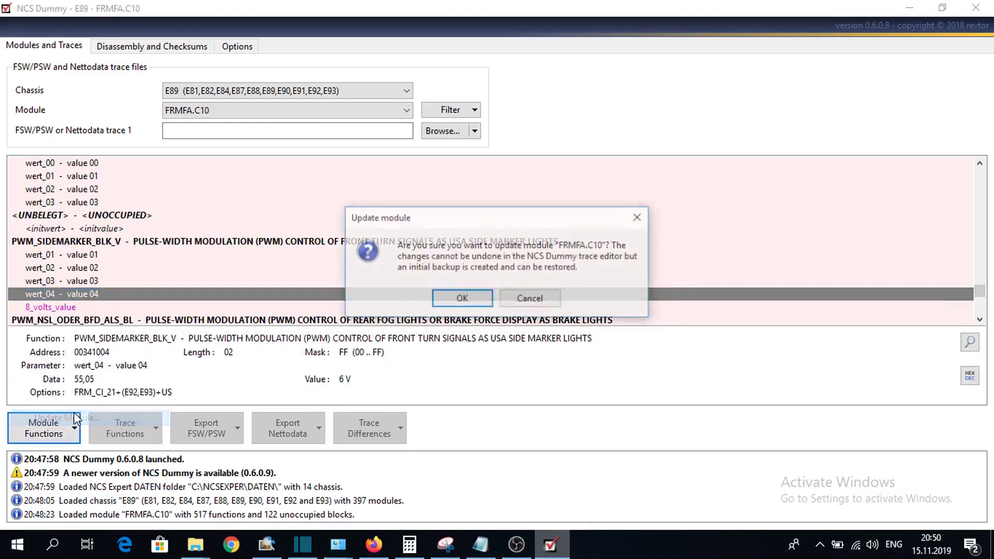
click(461, 299)
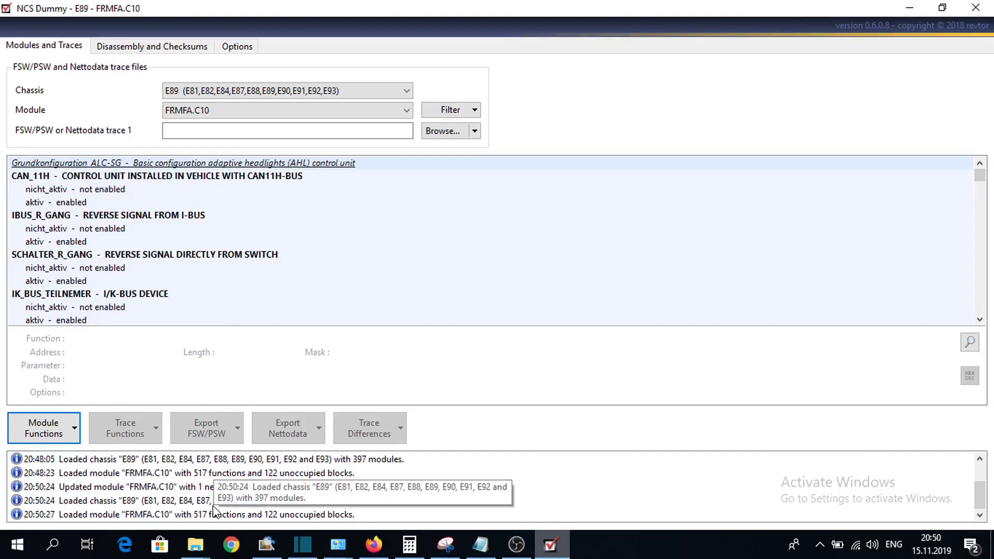
- Find PWM_SIDEMARKER_BLK_V again and verify 8_volts_value still holds 1C,07 (8 V)
click(274, 207)
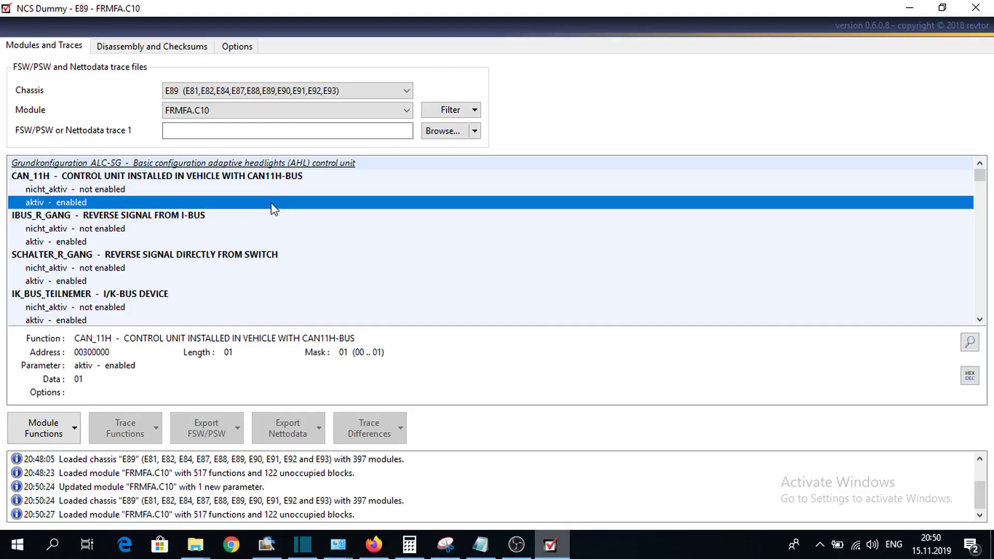
key(ctrl+f)
key(Return)
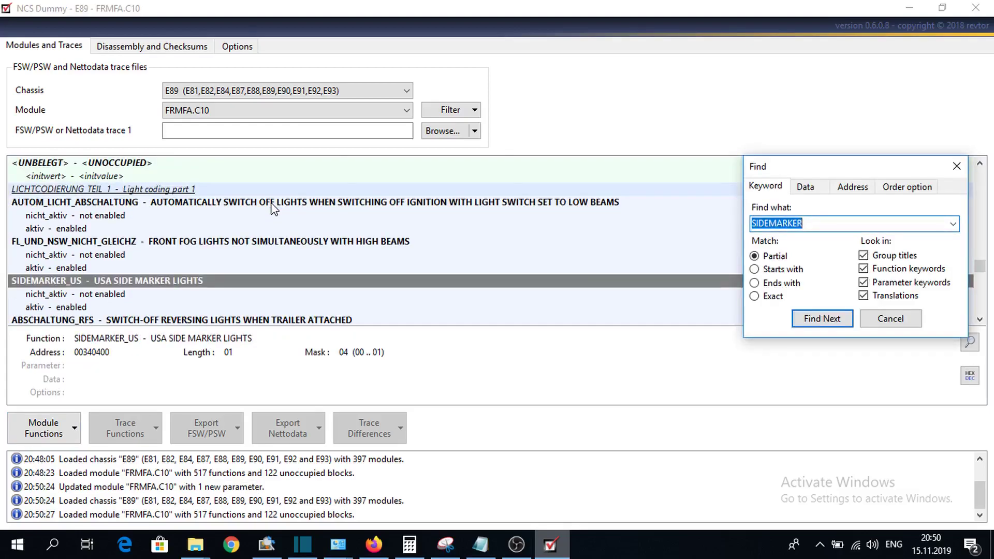
key(Return)
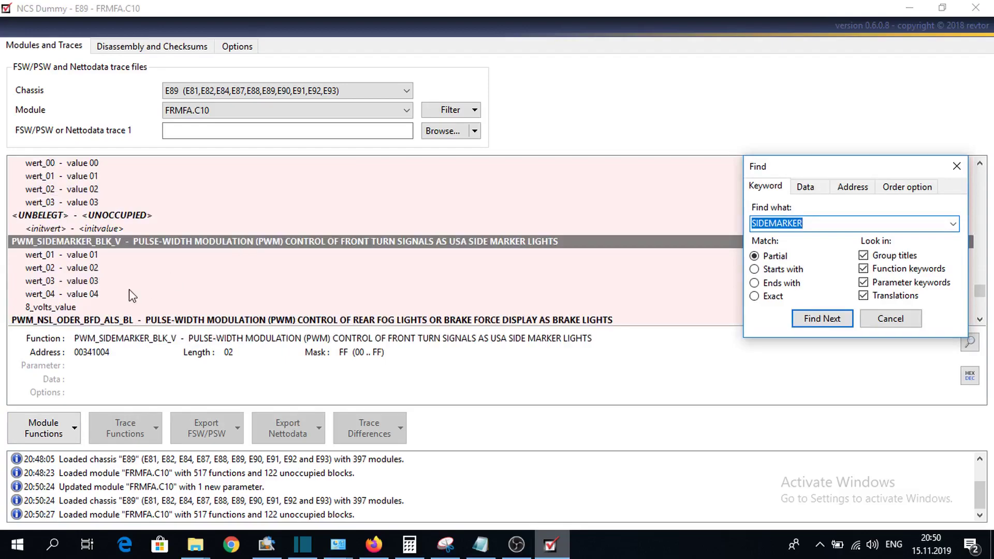
click(72, 310)
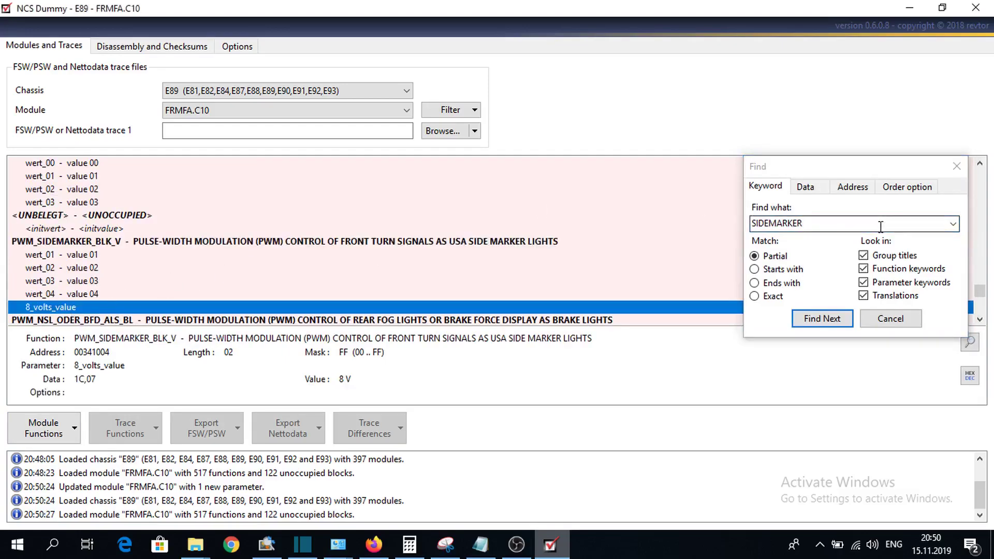
click(890, 318)
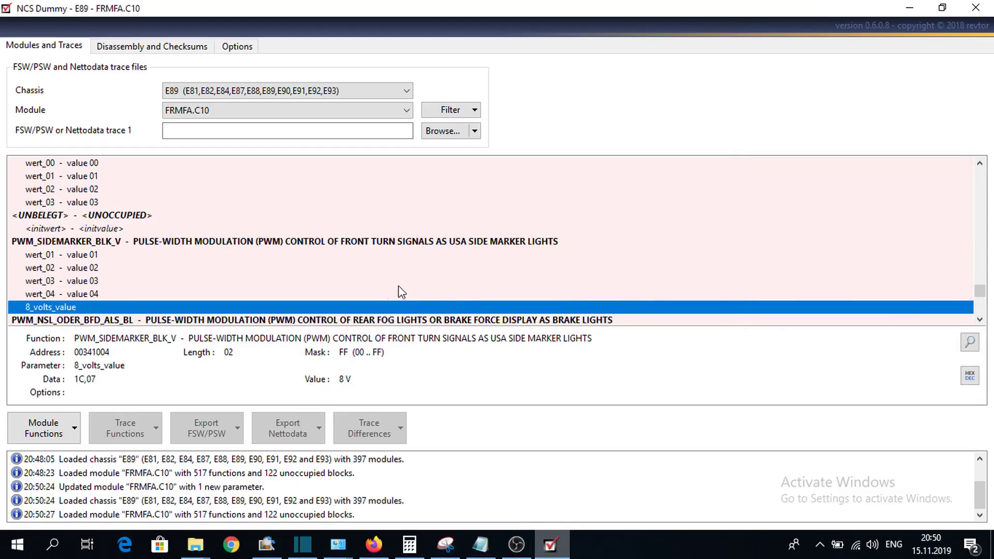